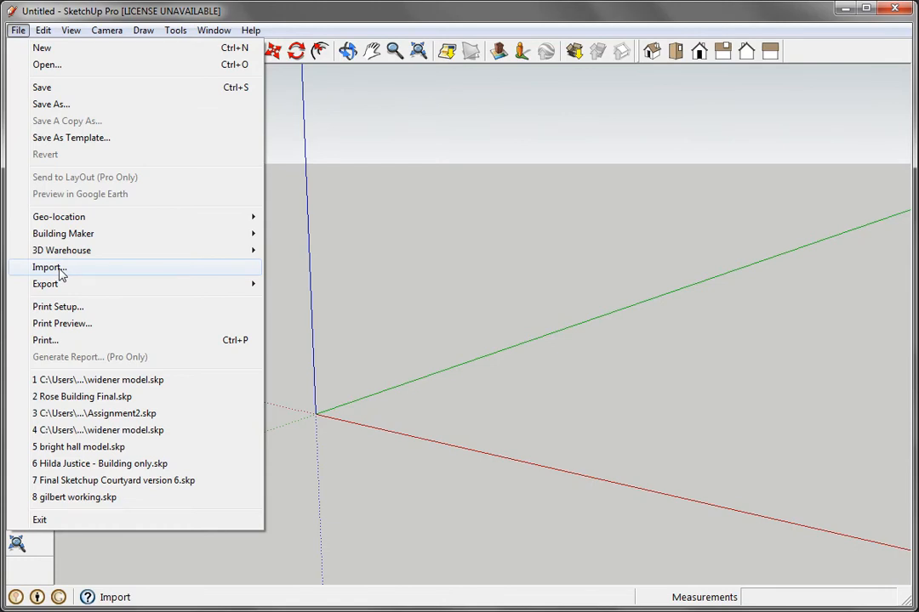
Step: Import bench1.jpg as a new matched photo and move the Match Photo window clear of the bench
click(48, 267)
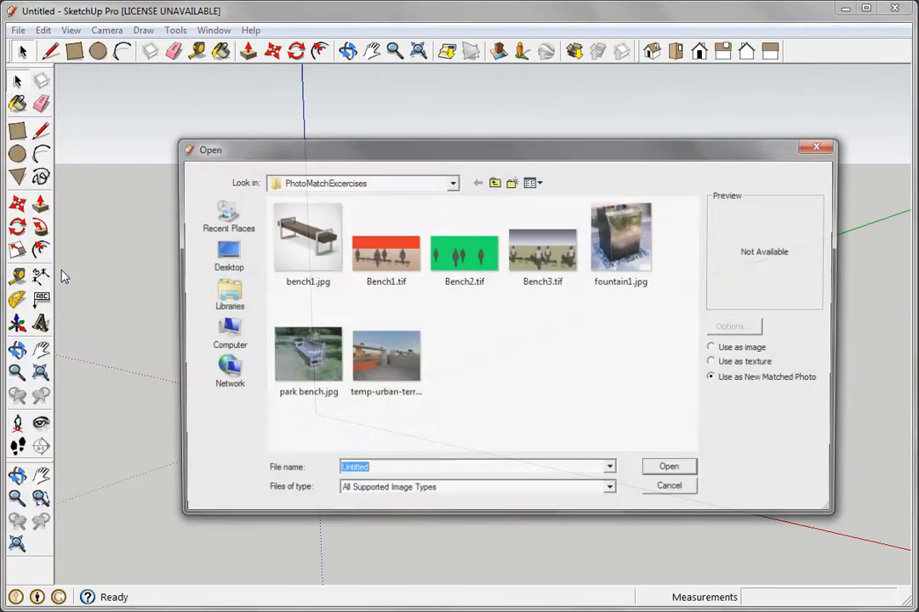
click(304, 241)
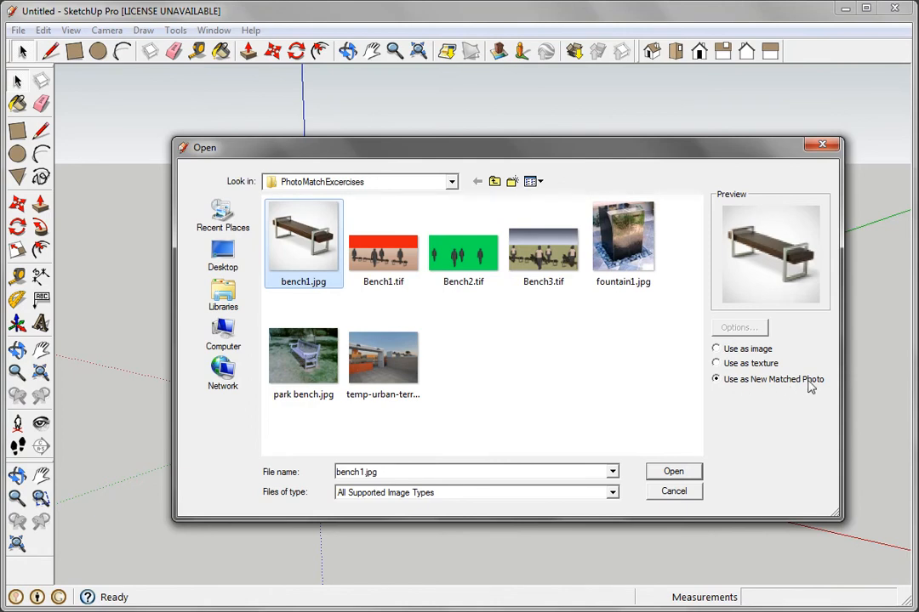
click(673, 474)
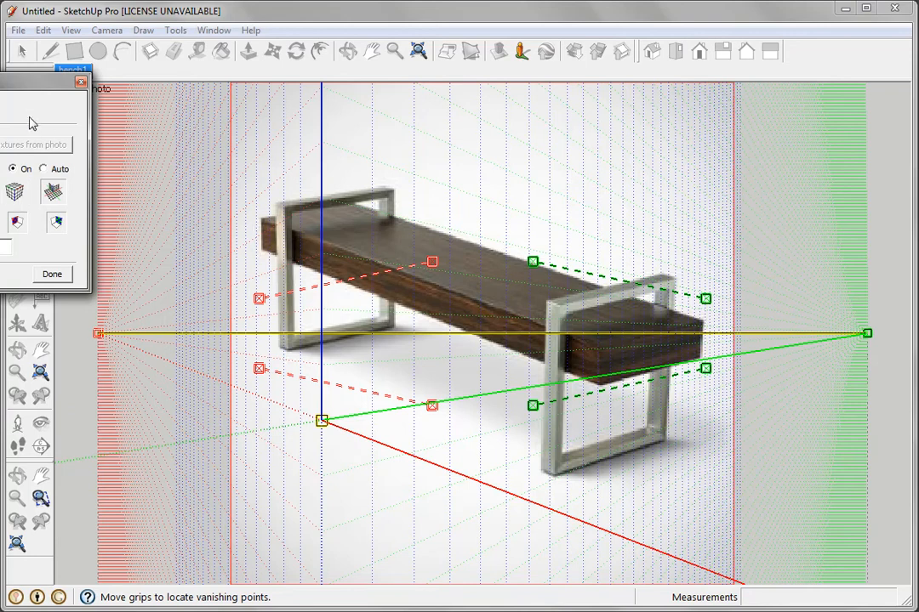
drag(34, 83, 235, 185)
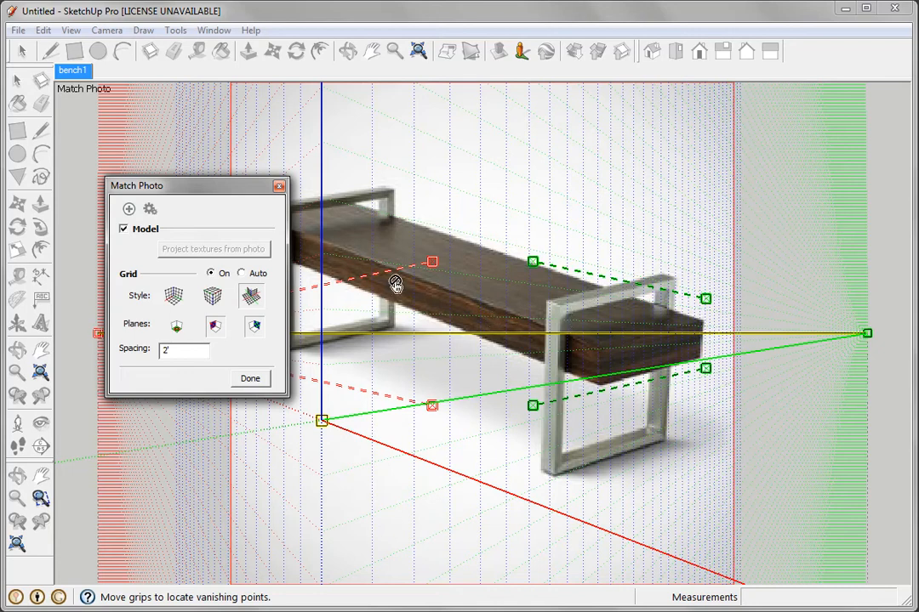
drag(212, 192, 106, 146)
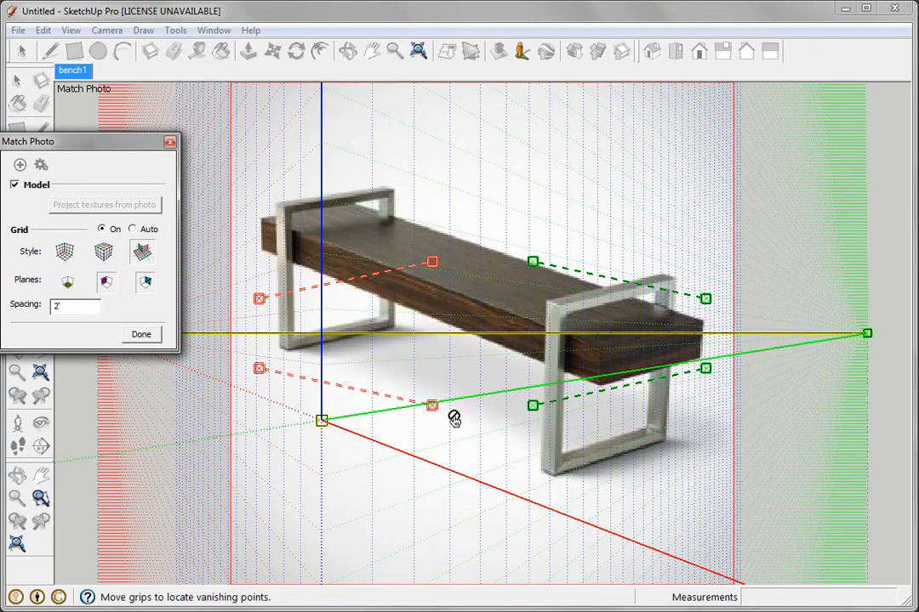
Step: Align the two green vanishing-point bars with the bottom and top edges of the near leg frame
drag(532, 407, 554, 474)
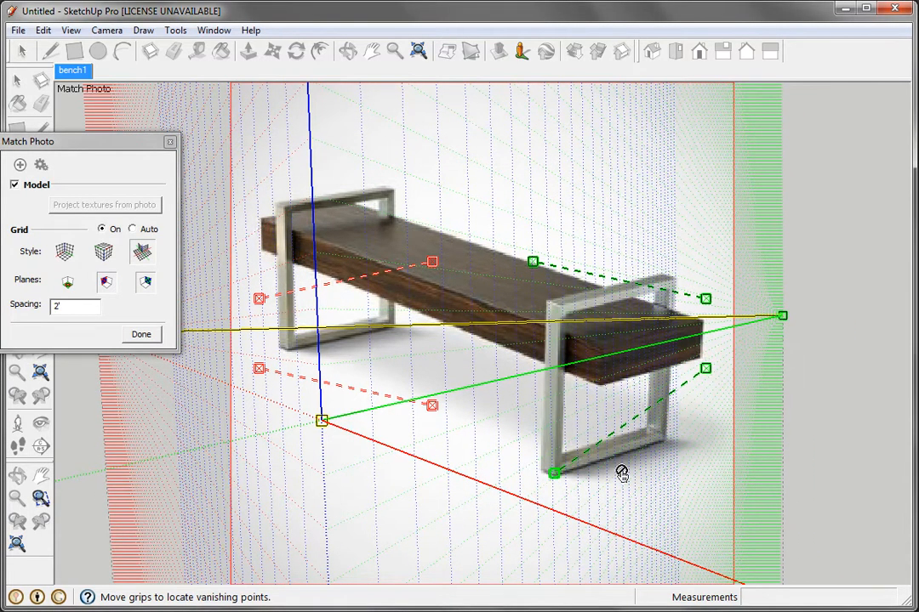
drag(705, 369, 663, 440)
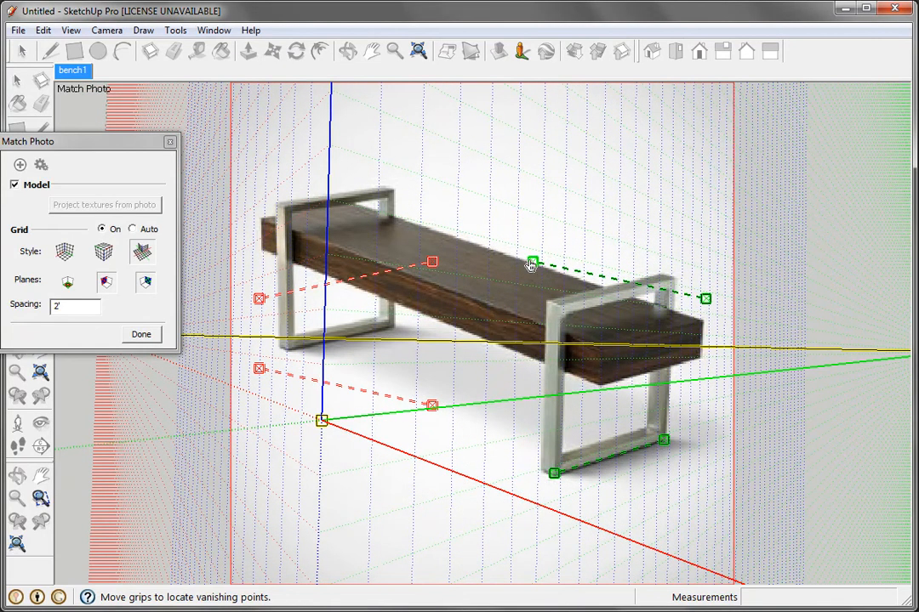
drag(532, 261, 553, 309)
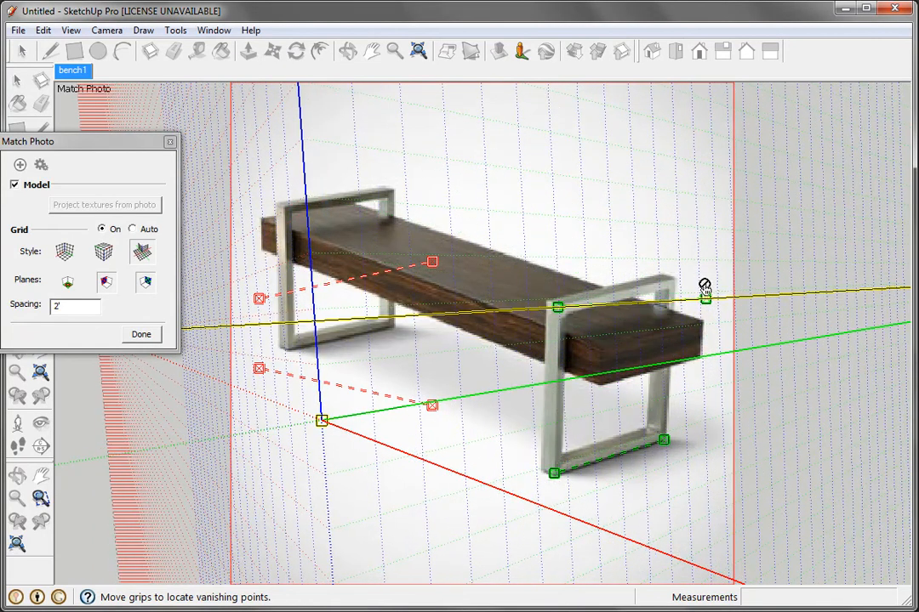
drag(705, 299, 670, 281)
Step: Align the two red vanishing-point bars with the seat's lower front edge and its upper back edge
drag(432, 406, 542, 360)
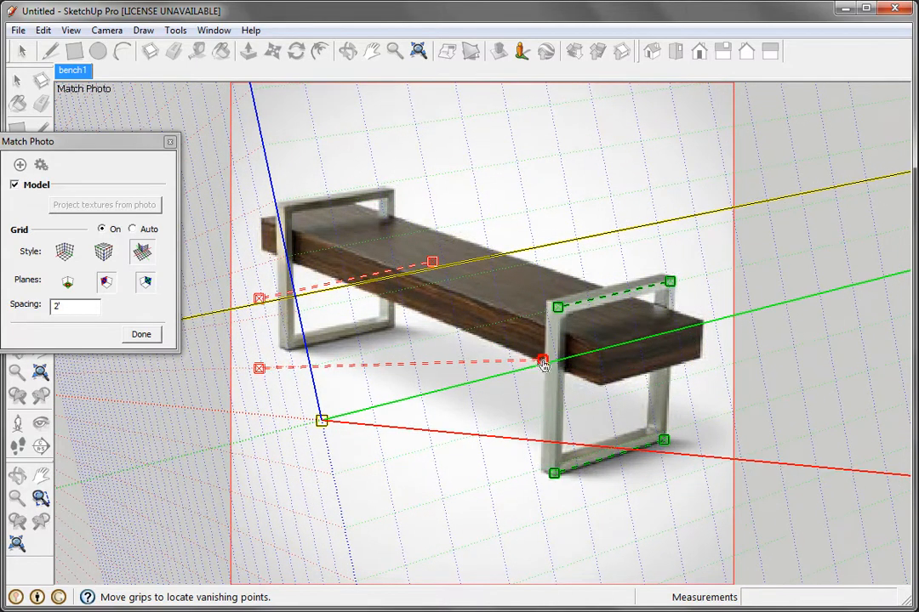
drag(259, 368, 289, 263)
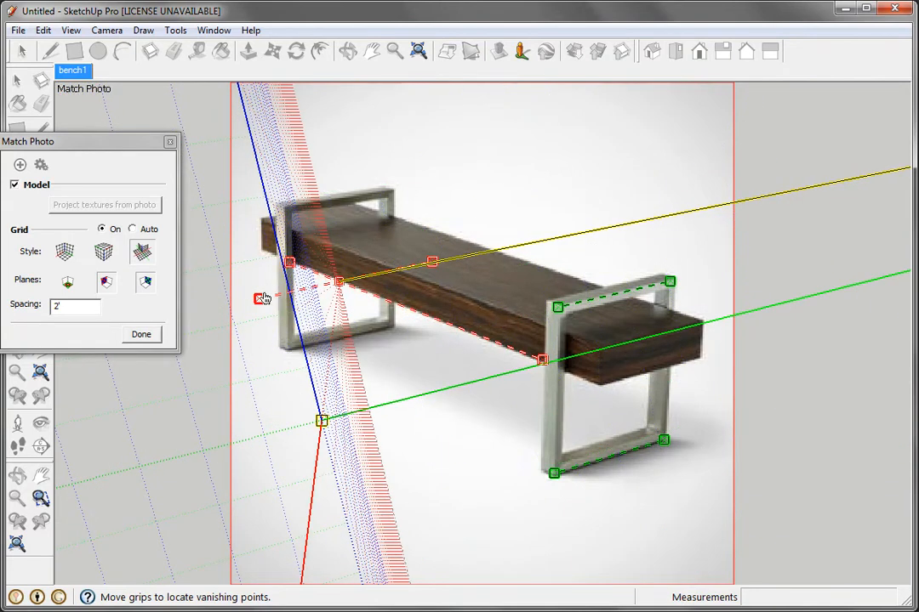
drag(260, 301, 372, 216)
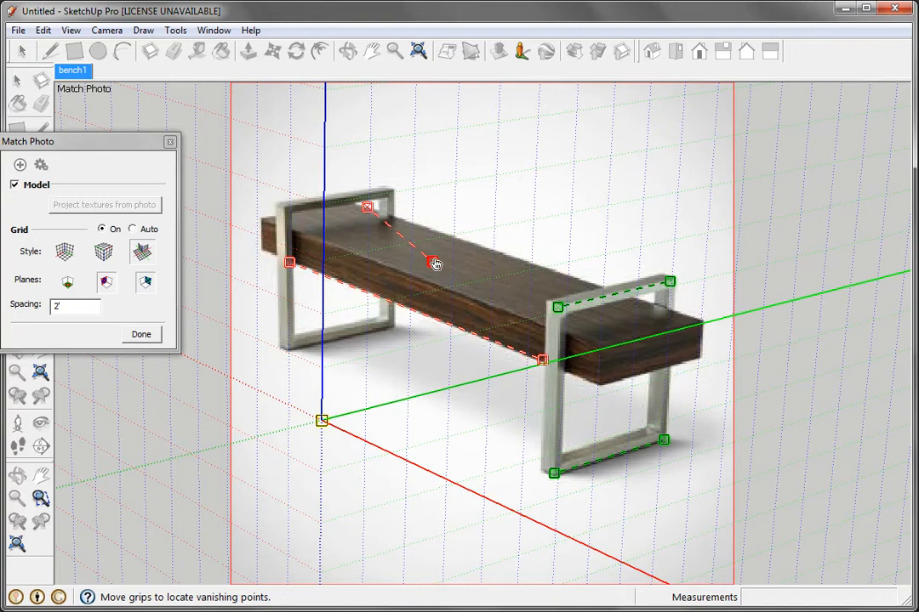
drag(432, 262, 595, 284)
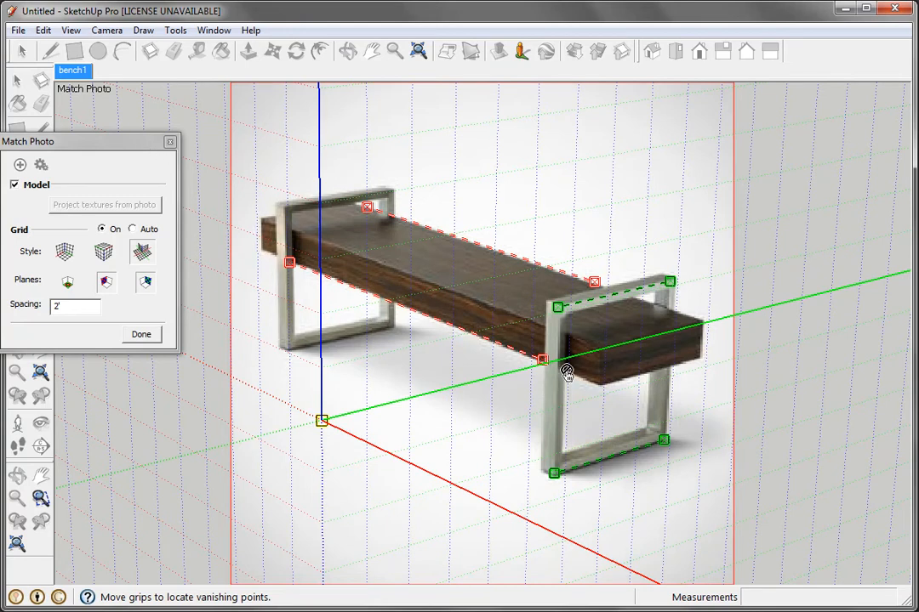
Step: Place the axis origin at the near leg frame's lower front corner and set the grid spacing to 20"
drag(330, 424, 540, 472)
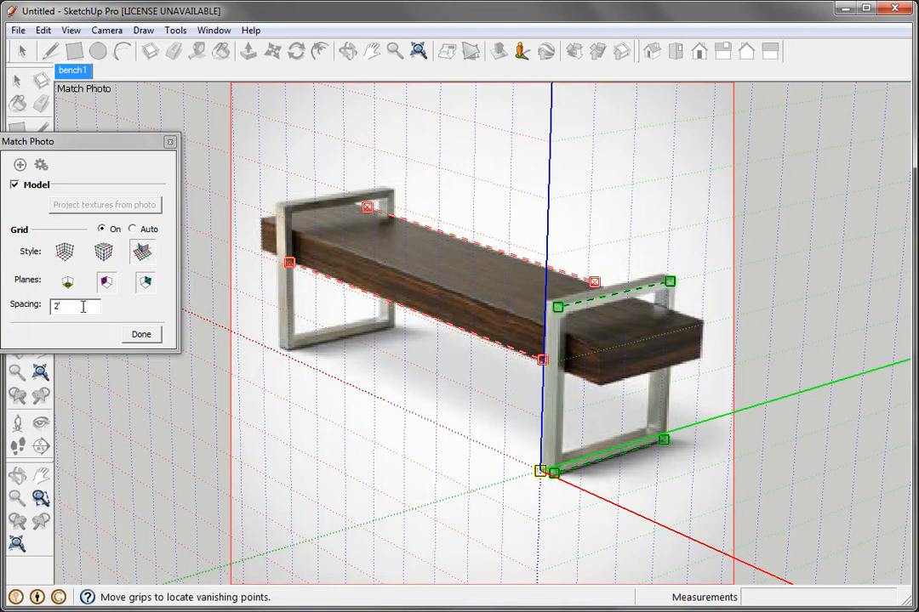
drag(84, 307, 49, 307)
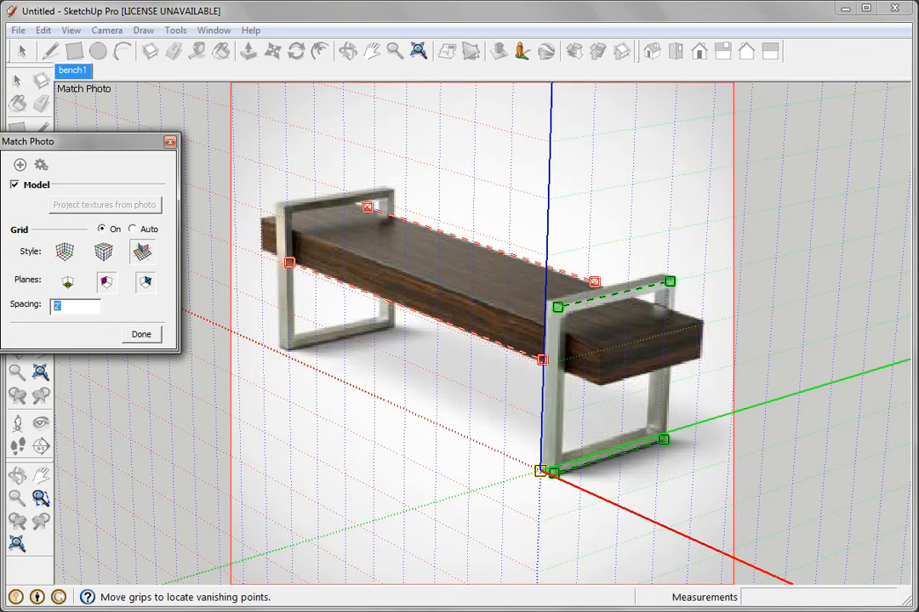
text(20)
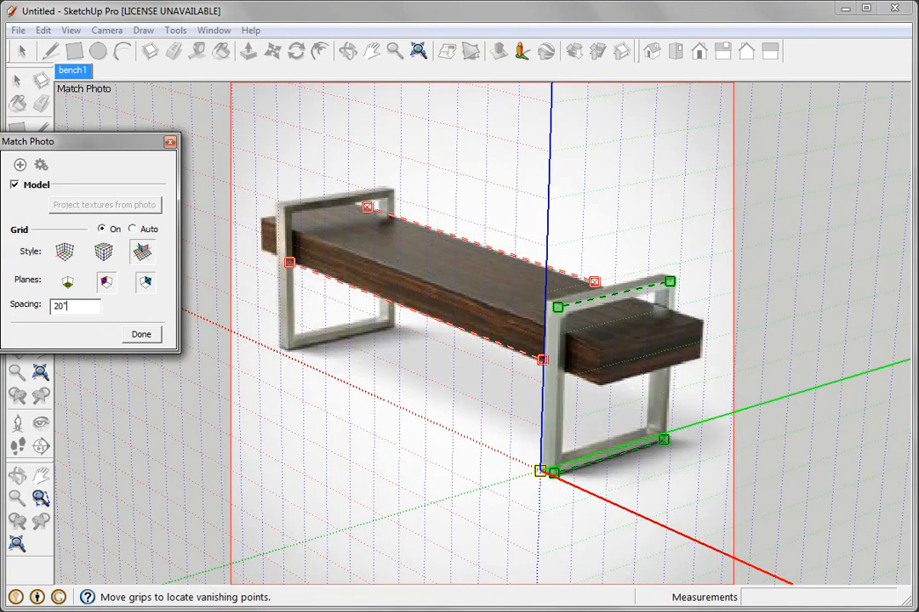
key(Tab)
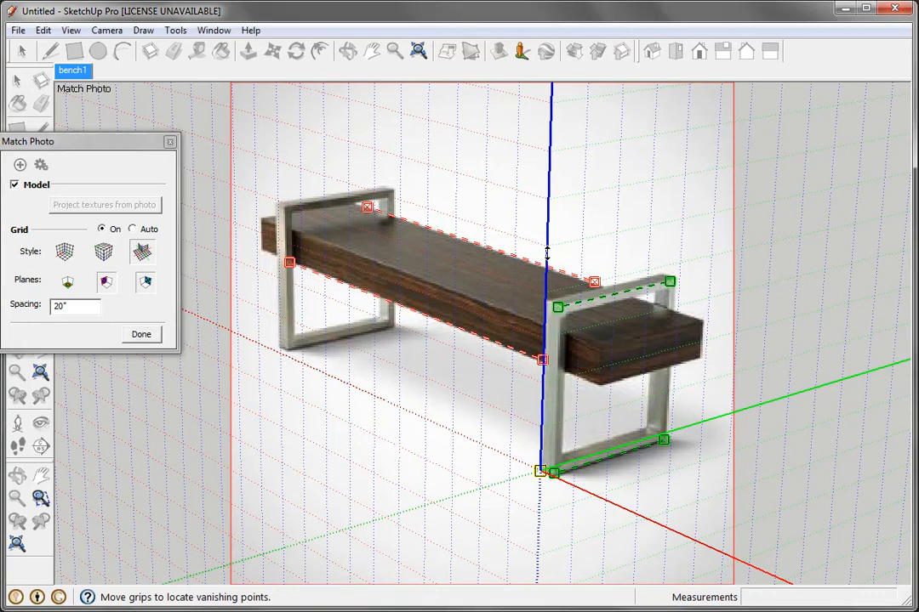
Step: Scale the photo grid along the blue axis and shift the origin onto the outer lower corner of the near leg frame
drag(547, 253, 606, 119)
mouse_move(548, 266)
mouse_down()
mouse_move(548, 241)
mouse_move(546, 267)
mouse_up()
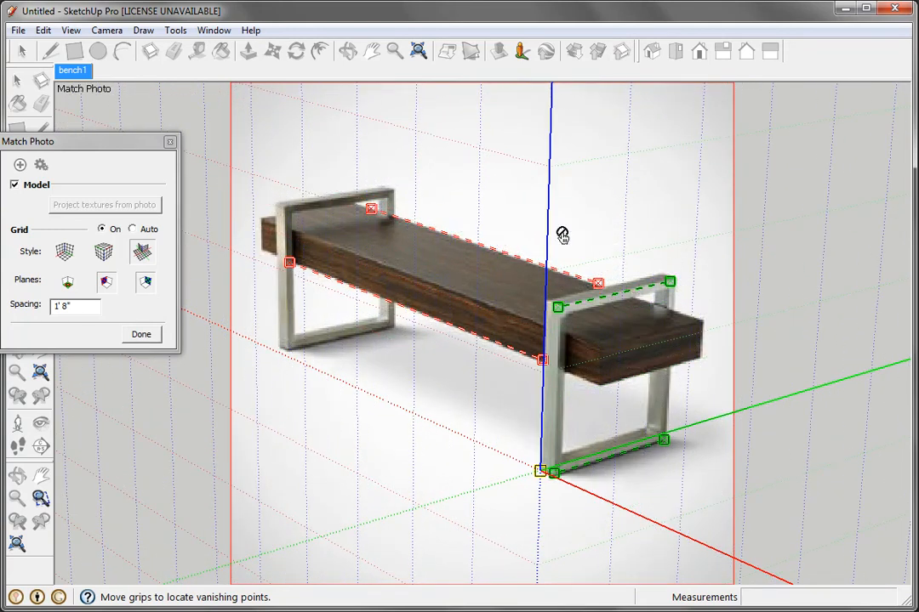
drag(549, 232, 596, 159)
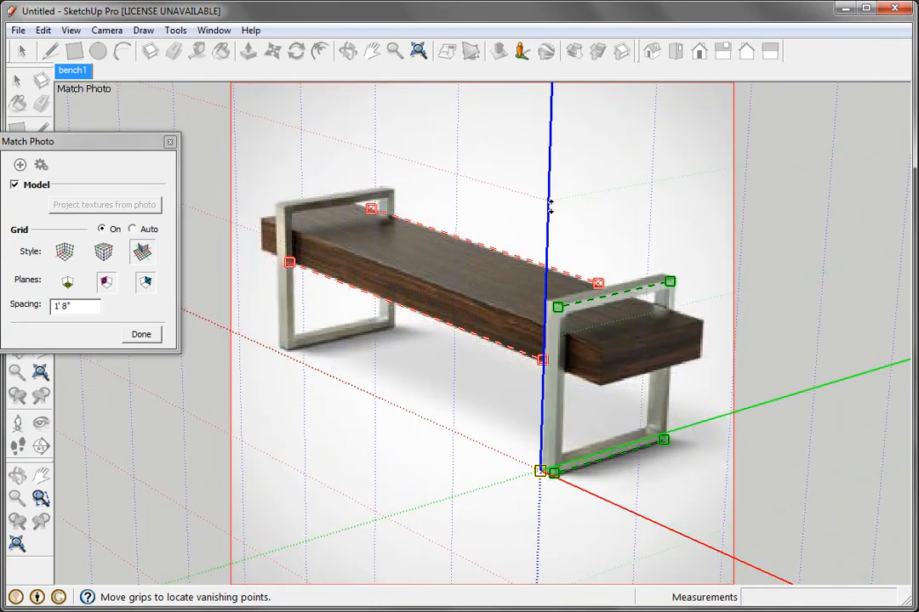
drag(540, 474, 553, 480)
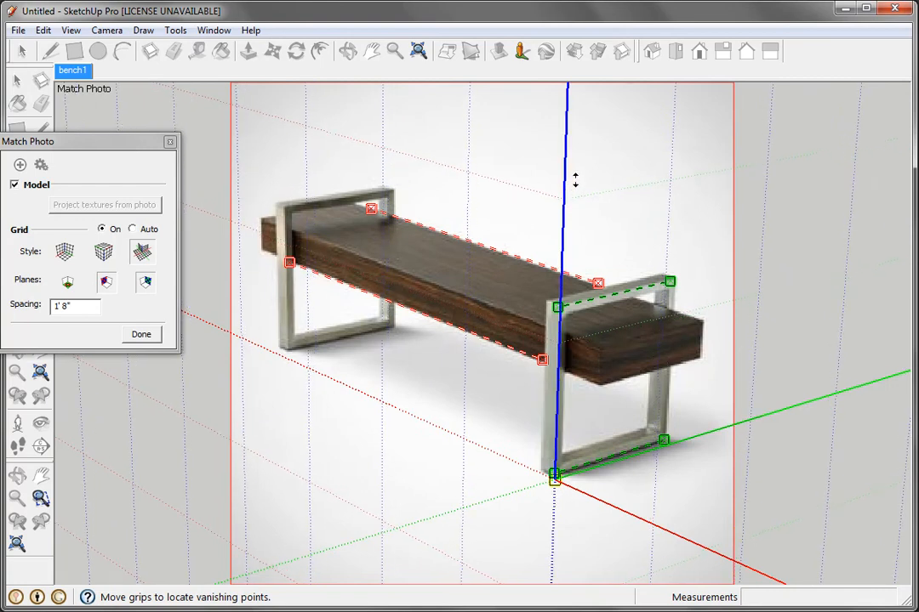
drag(581, 164, 584, 148)
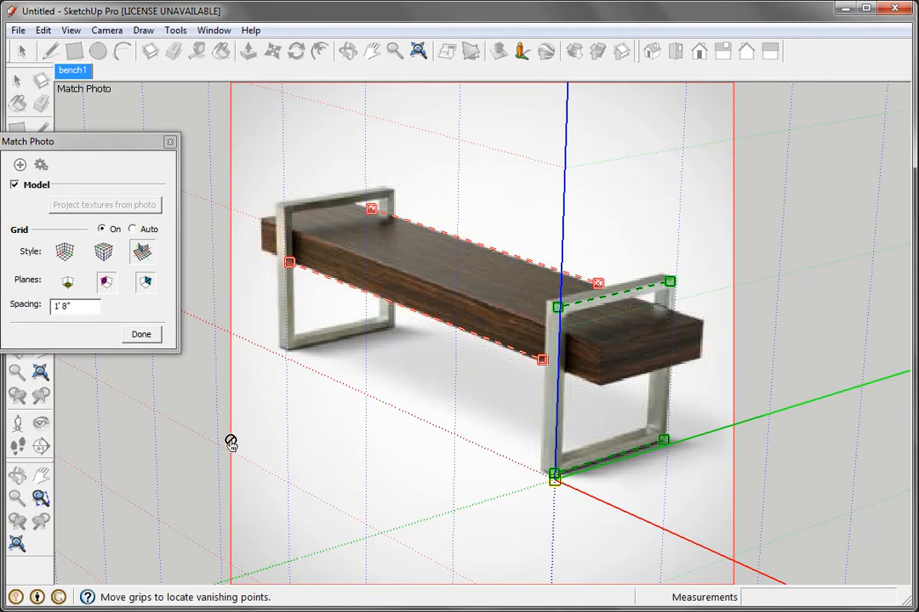
Step: Finish the photo match, then check the empty model by orbiting away and returning to the bench1 scene
click(140, 335)
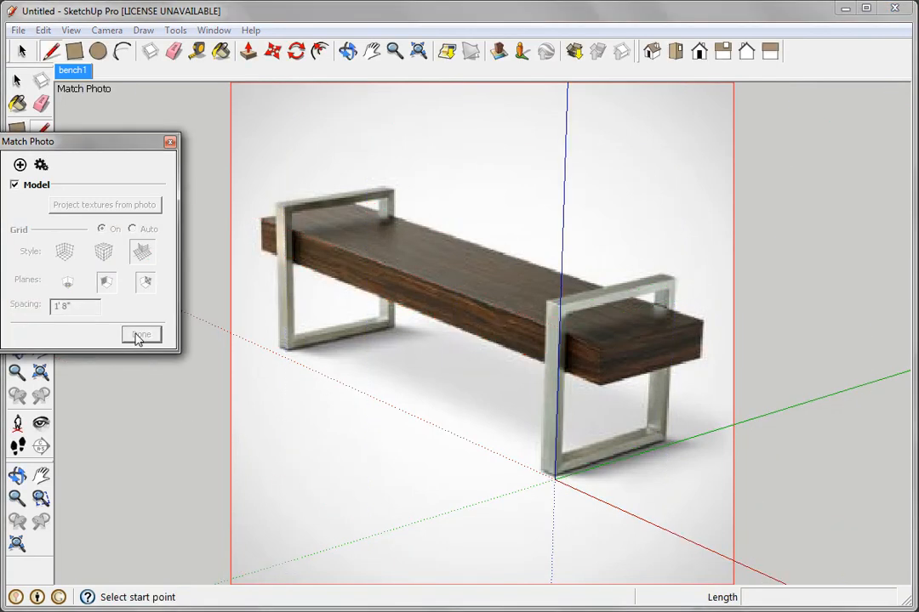
click(170, 143)
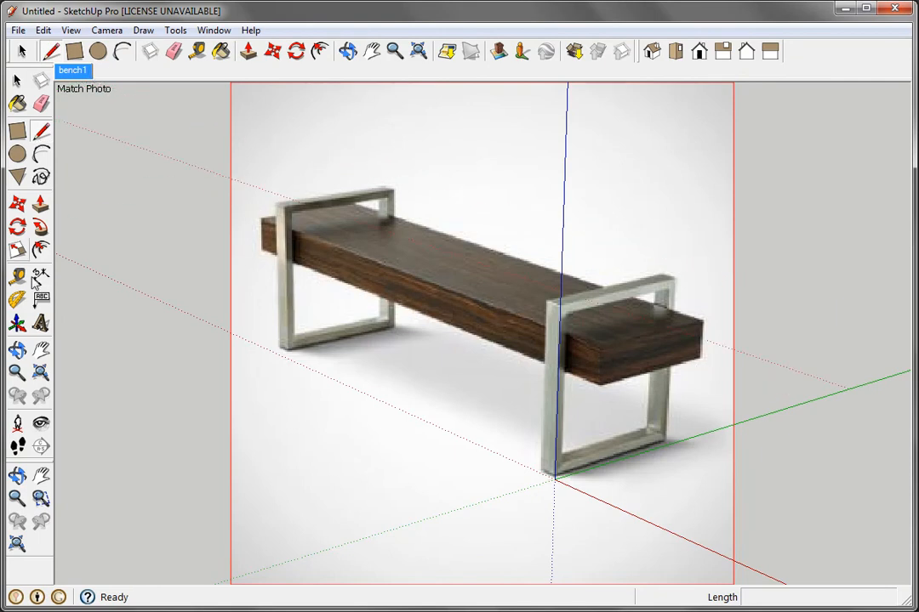
click(17, 349)
drag(188, 218, 334, 333)
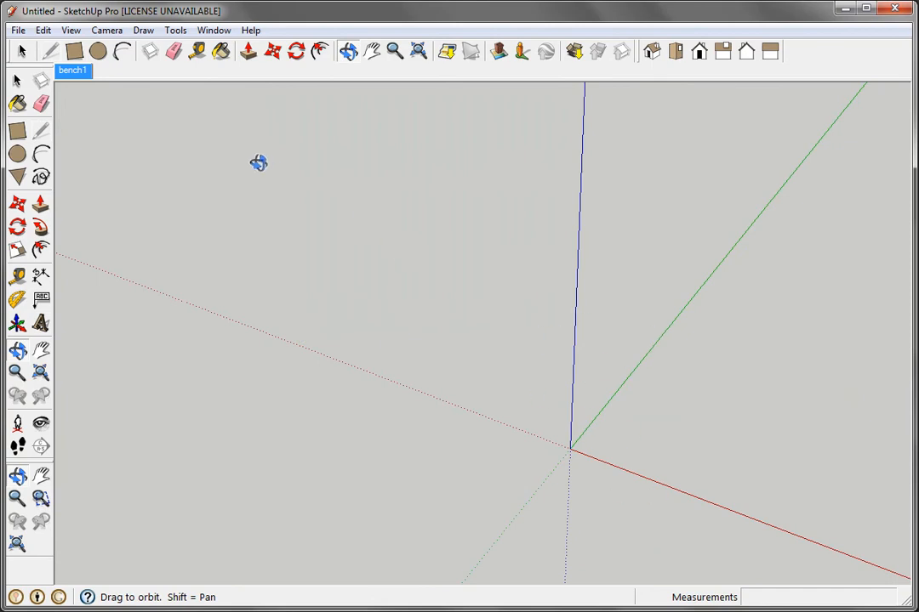
click(72, 72)
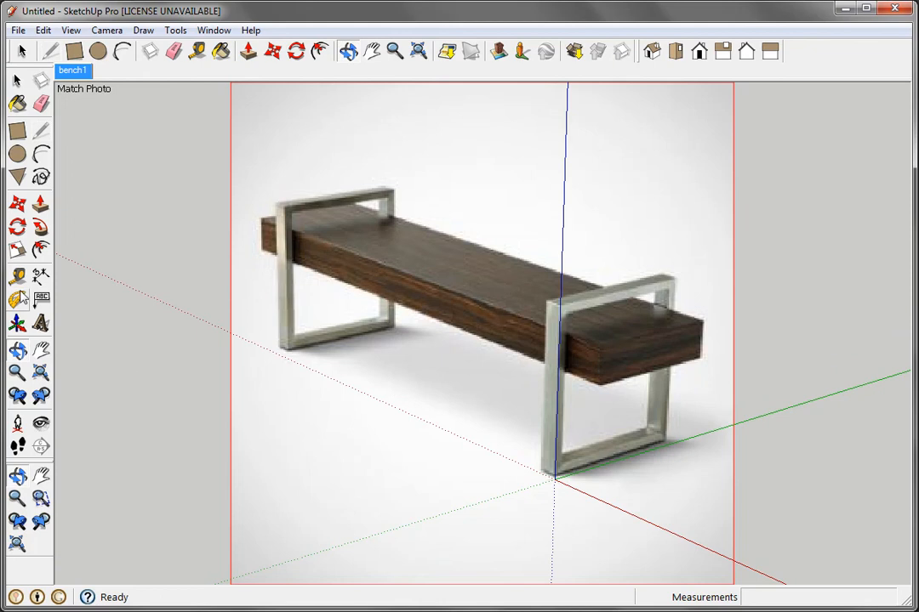
Step: Trace the bottom and rear edges of the near leg frame's outer side and complete it as a rectangle about 1' 11" by 1' 8"
click(41, 132)
click(554, 479)
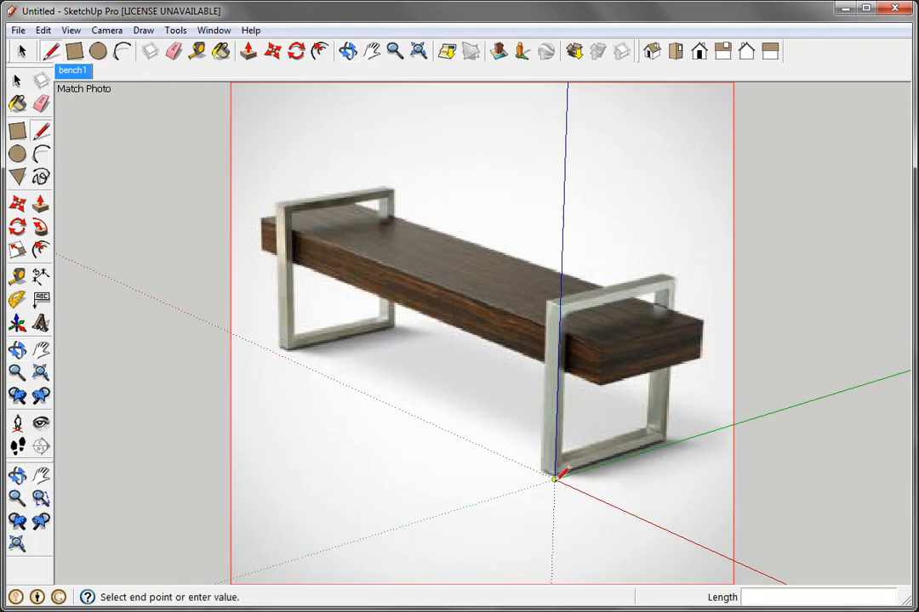
click(667, 443)
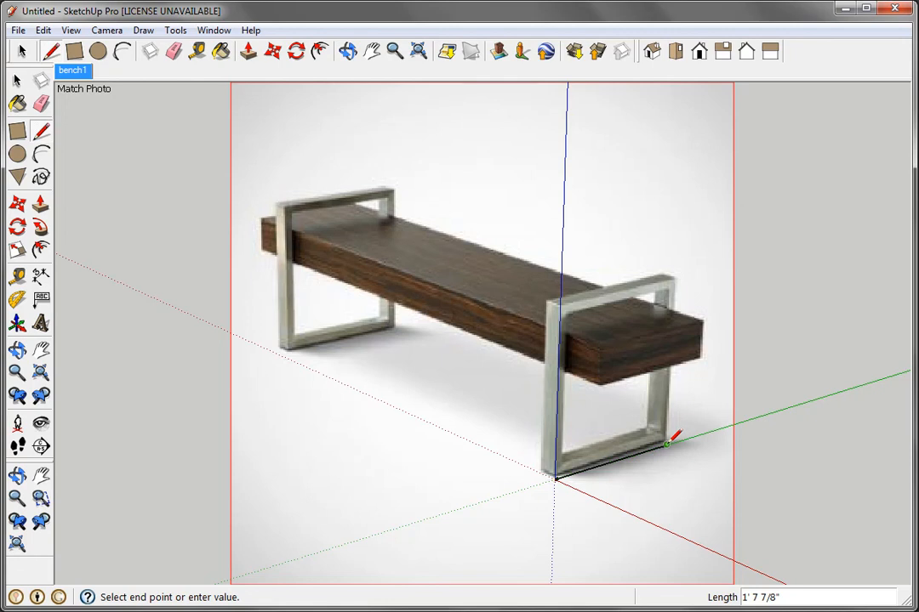
click(675, 279)
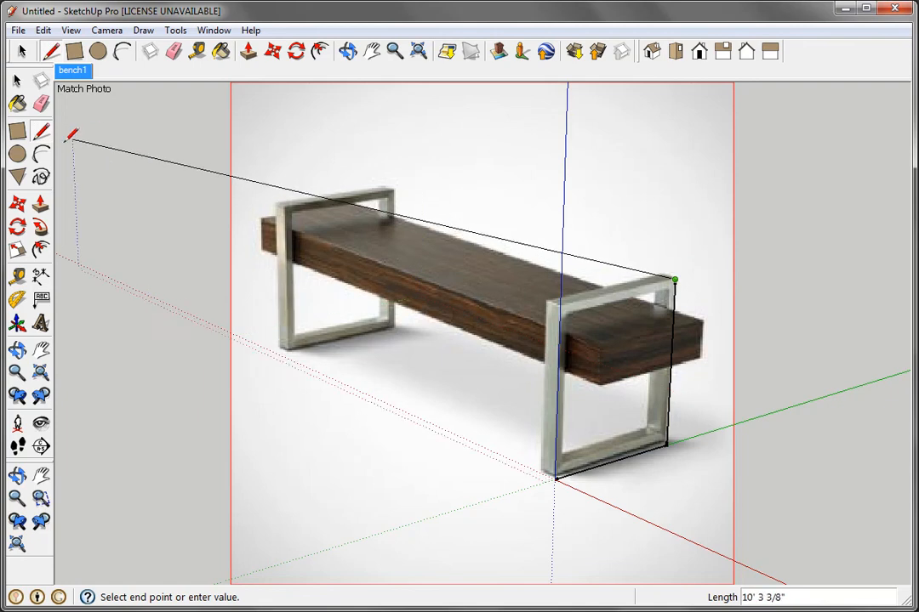
click(17, 132)
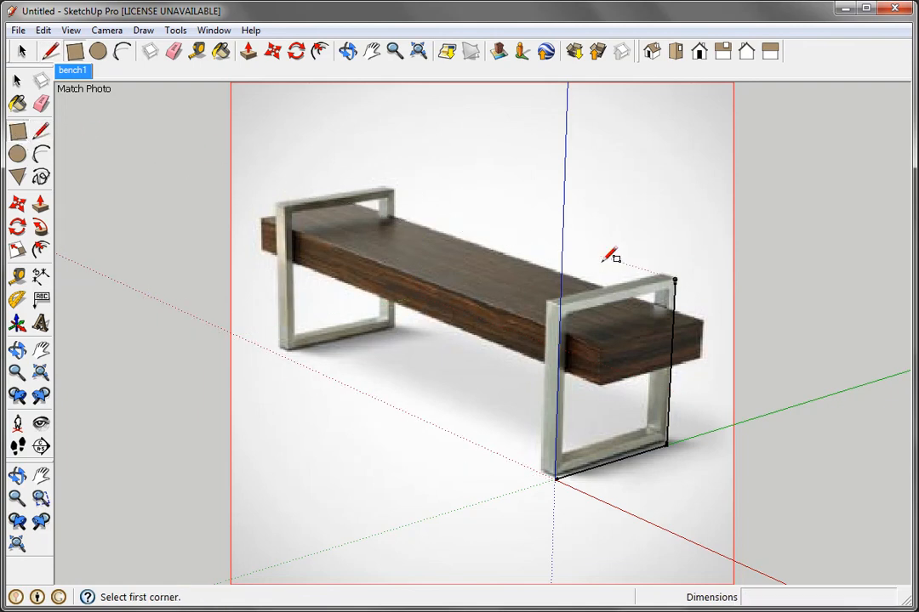
click(677, 279)
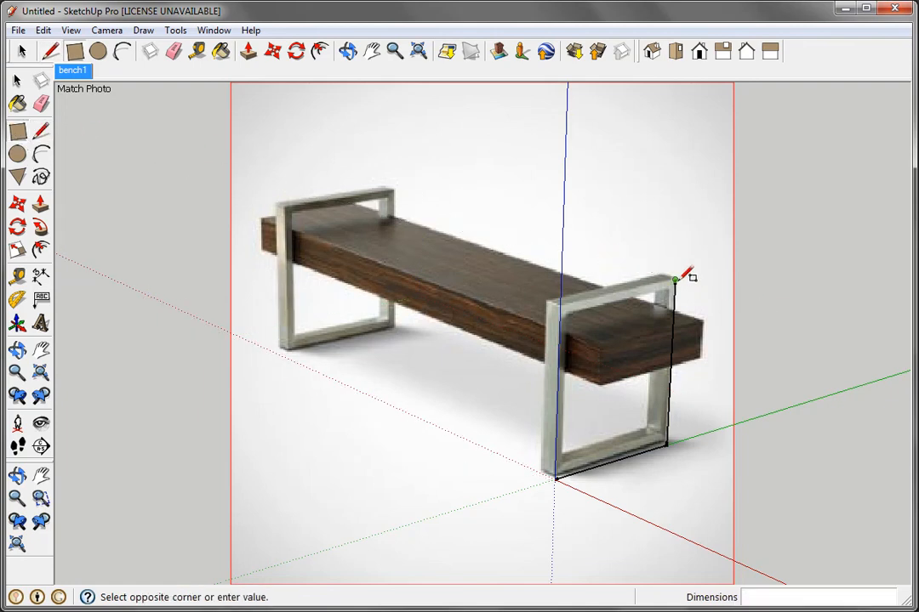
click(557, 477)
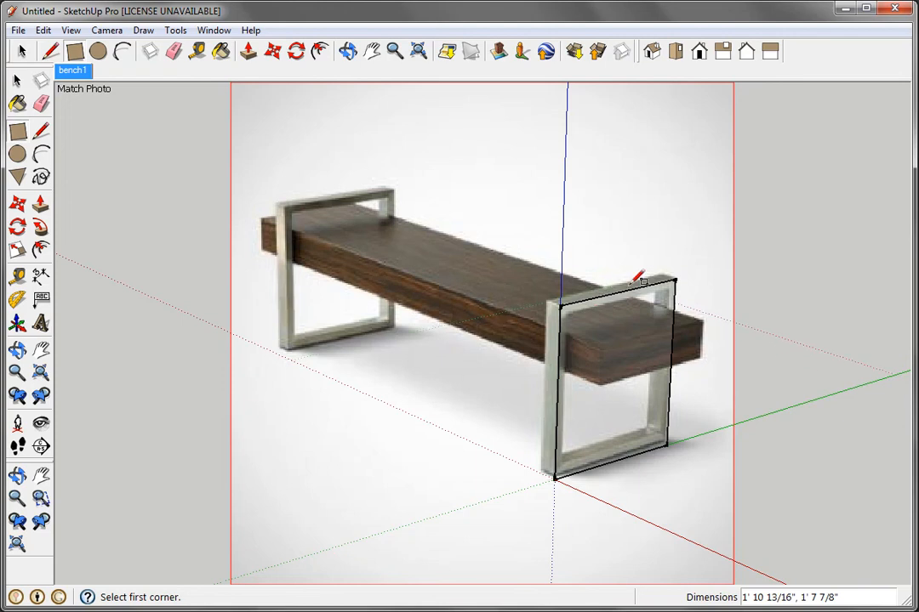
Step: Select the rectangular leg frame face and orbit out of the matched photo to inspect it in 3D
click(17, 79)
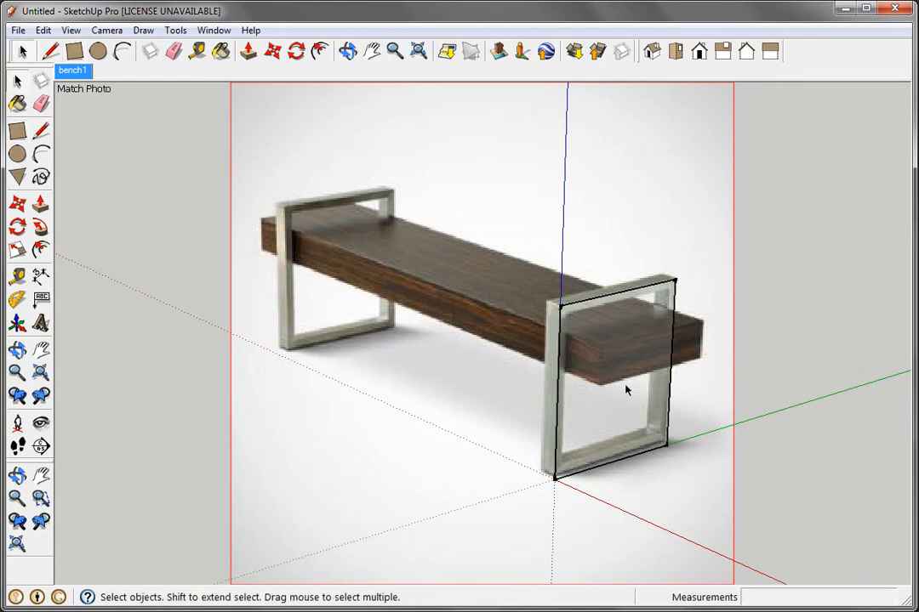
click(610, 317)
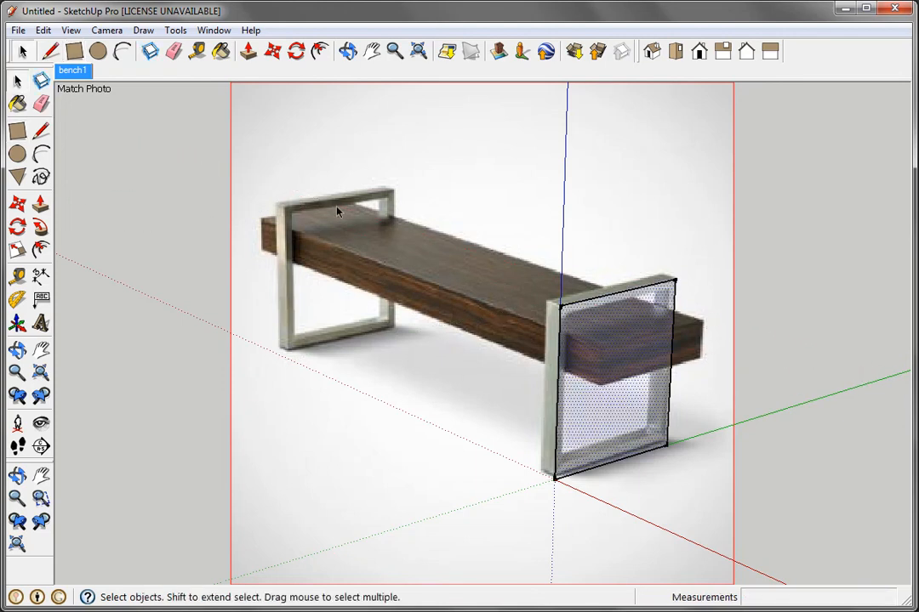
click(17, 349)
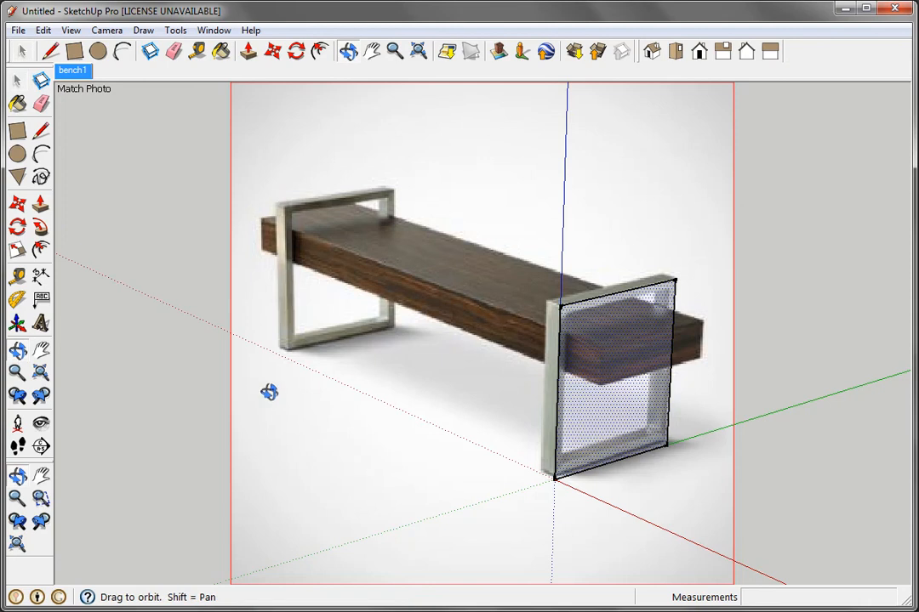
drag(255, 386, 186, 324)
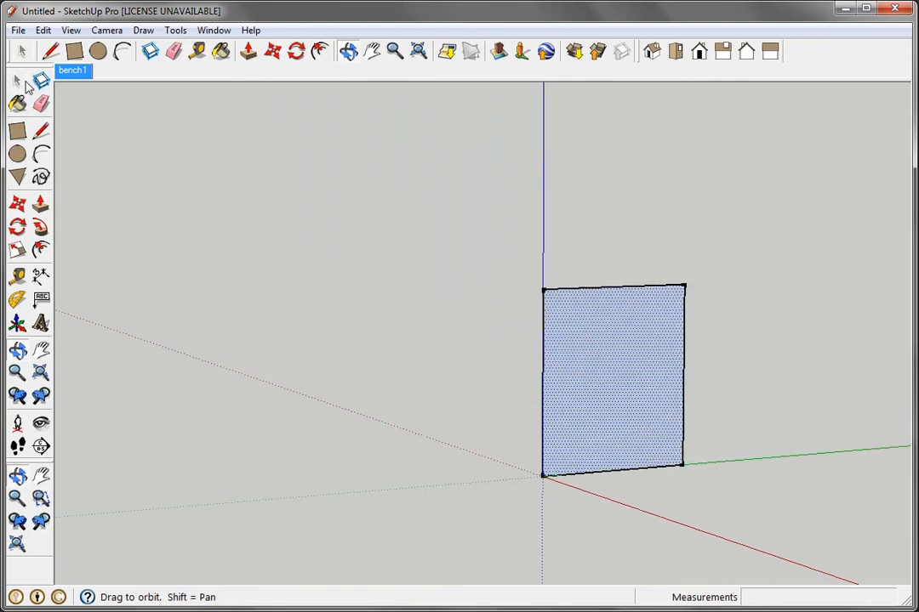
click(17, 80)
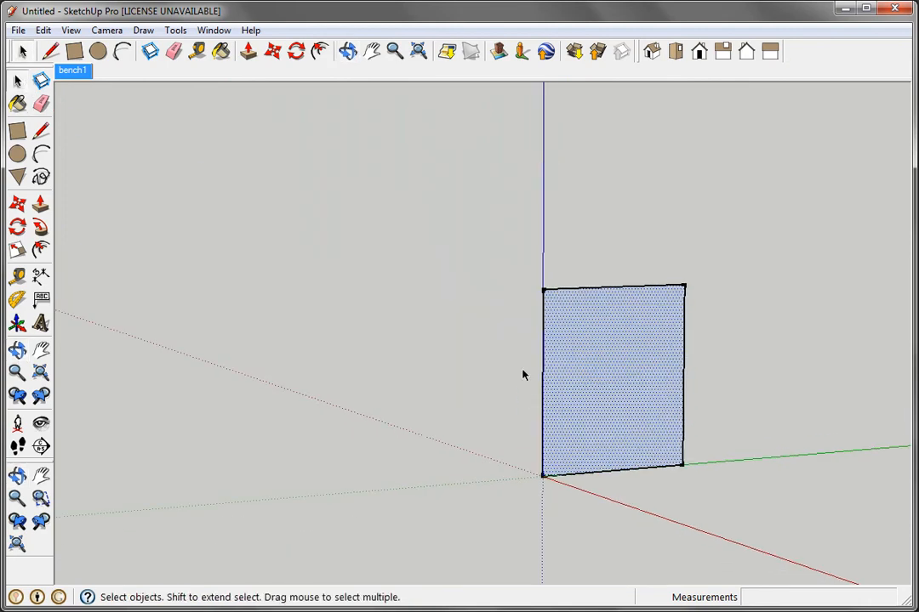
Step: Project the matched photo from the bench1 scene onto the rectangular leg frame face and check the texture outside the matched view
click(77, 72)
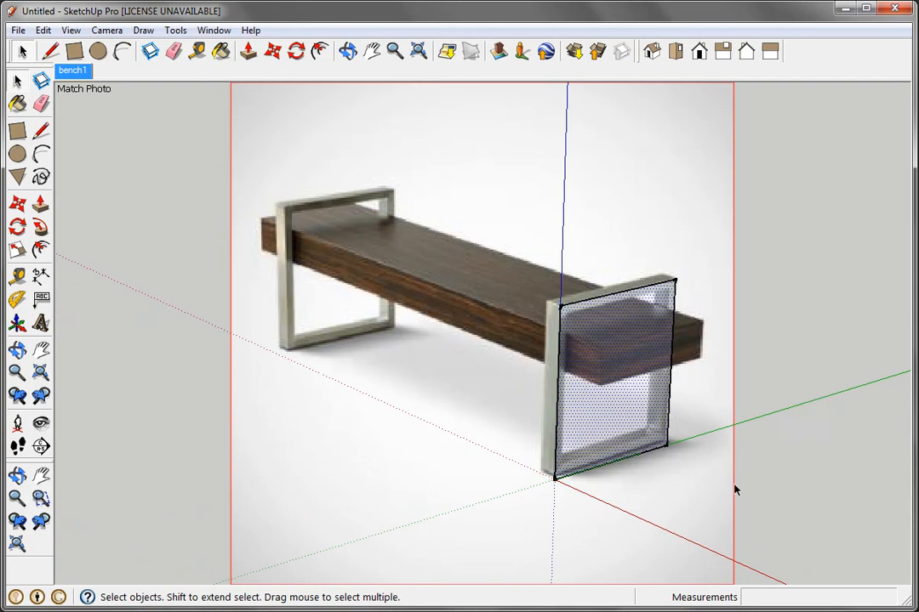
click(599, 346)
right_click(600, 347)
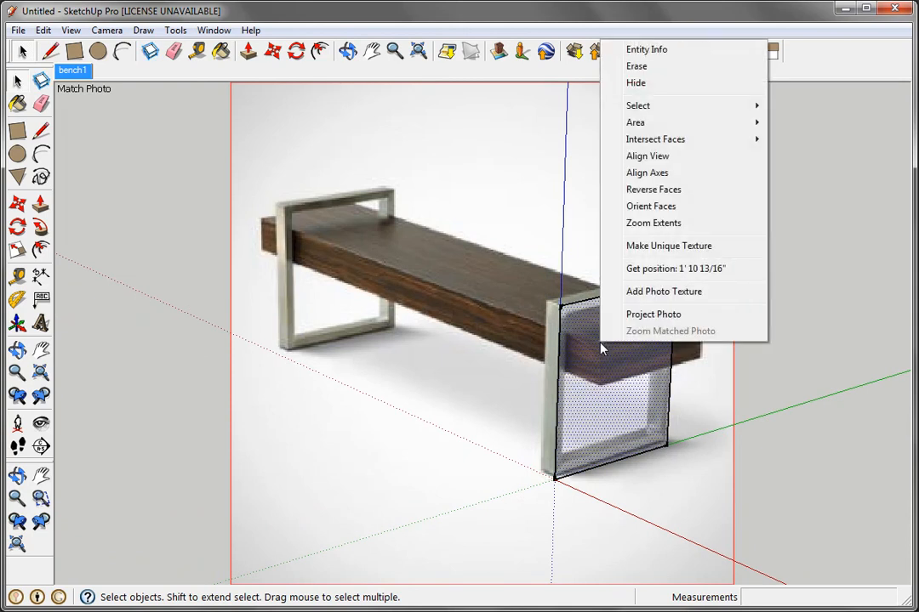
click(668, 316)
click(675, 422)
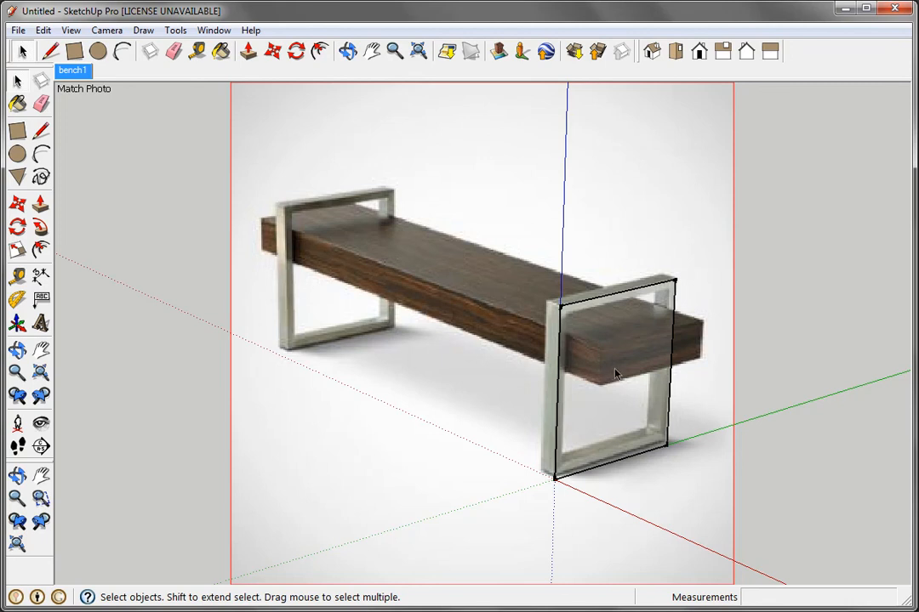
click(17, 349)
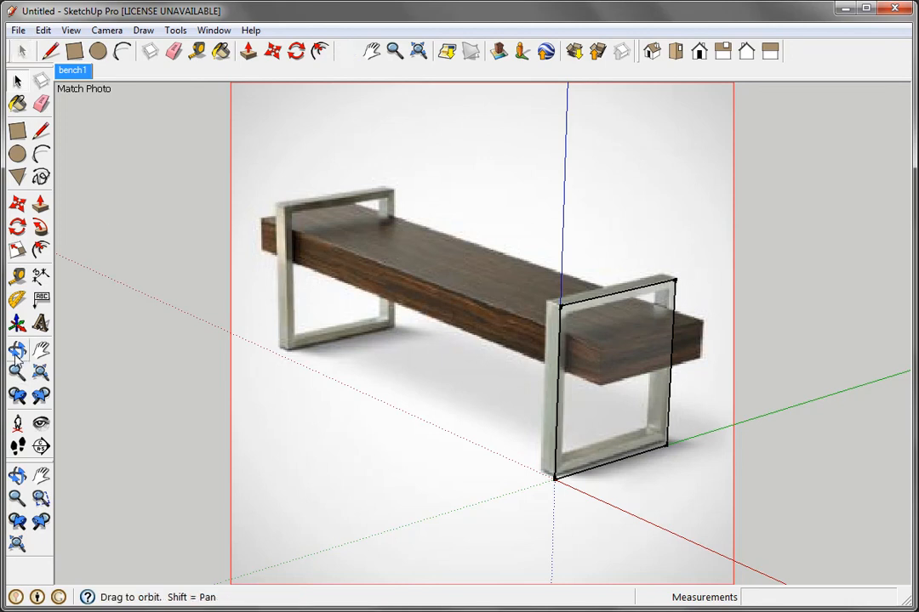
drag(263, 371, 254, 358)
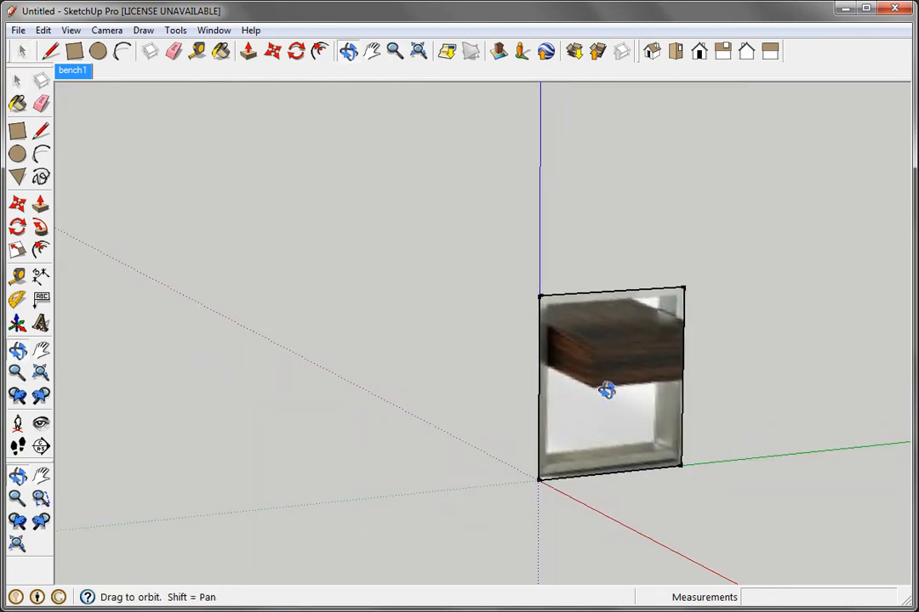
click(17, 80)
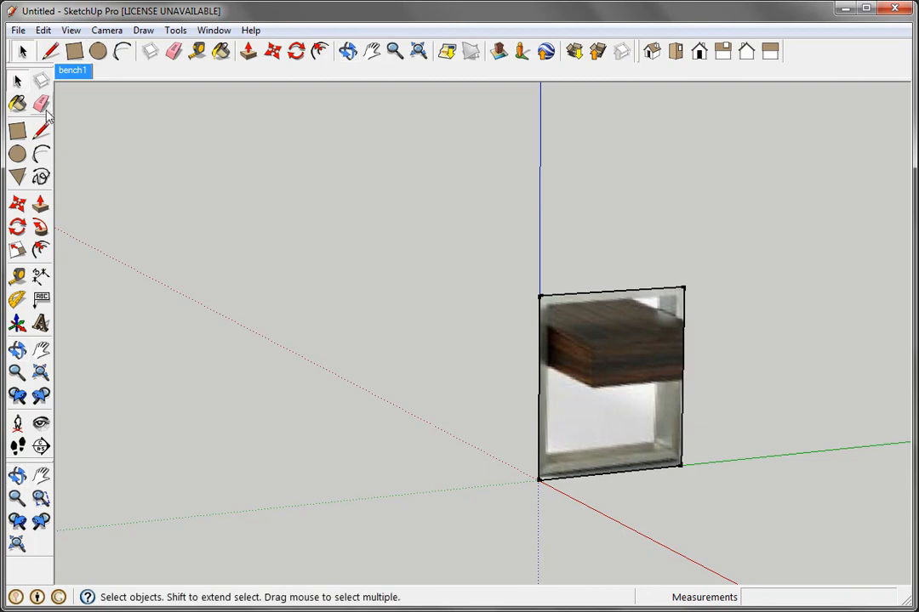
Step: Return to the bench1 scene and push the leg frame face inward 2 3/8" to match the frame's thickness in the photo
click(72, 70)
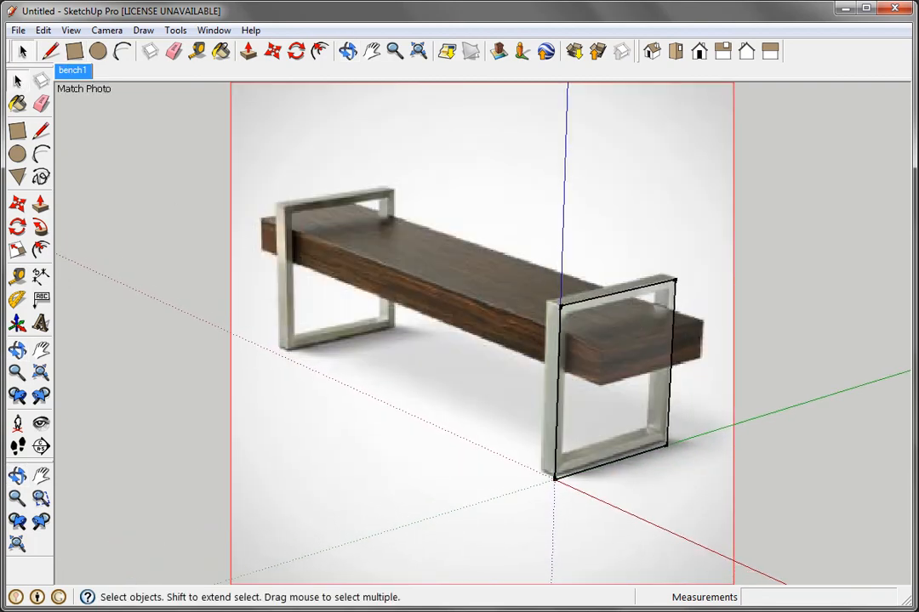
click(40, 204)
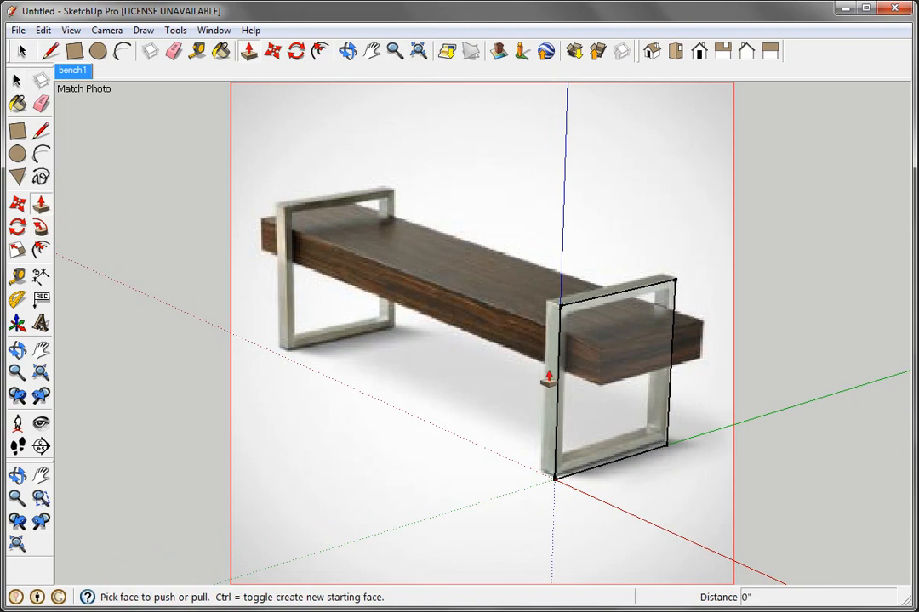
click(614, 370)
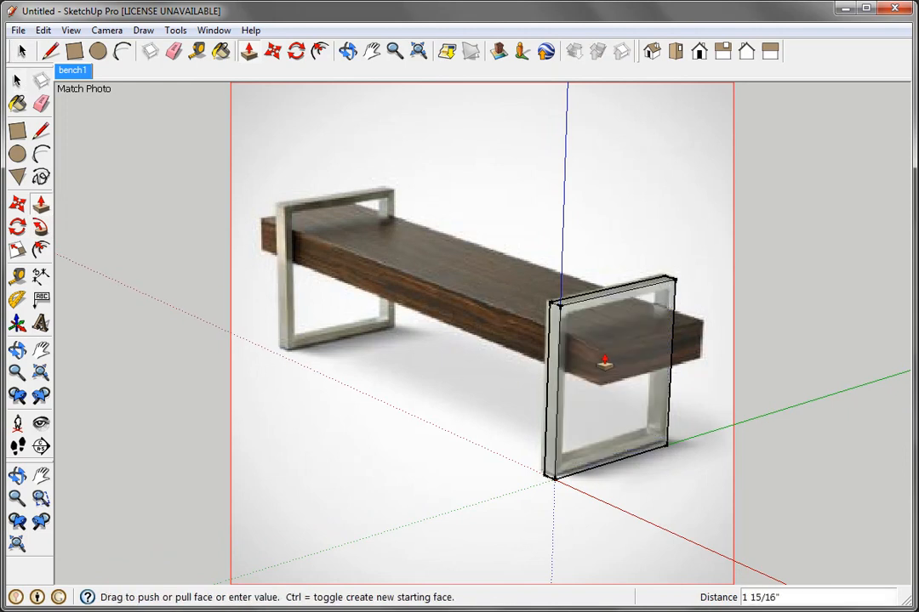
click(602, 361)
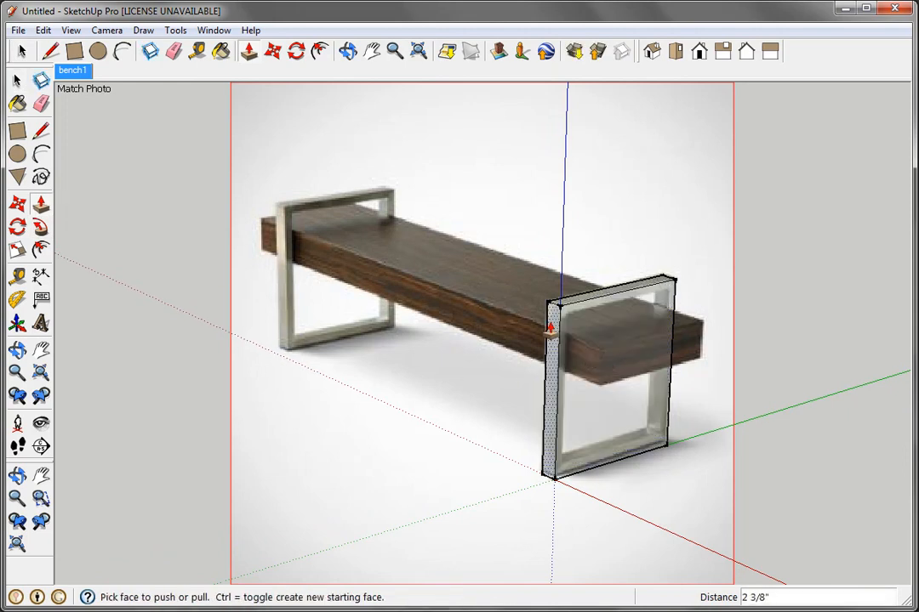